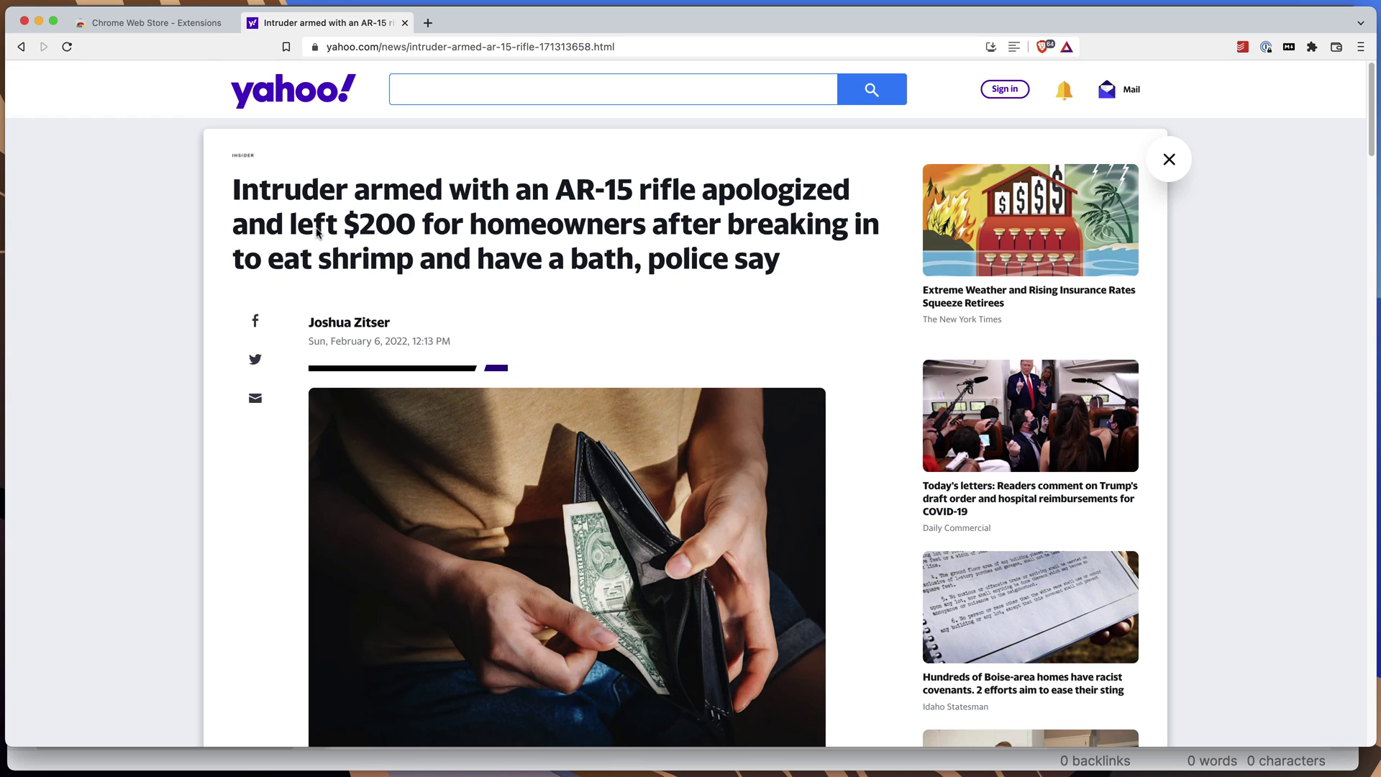
# Step: Go to the Chrome Web Store's extensions page and get its extension search ready for a query
pyautogui.click(192, 29)
pyautogui.click(359, 136)
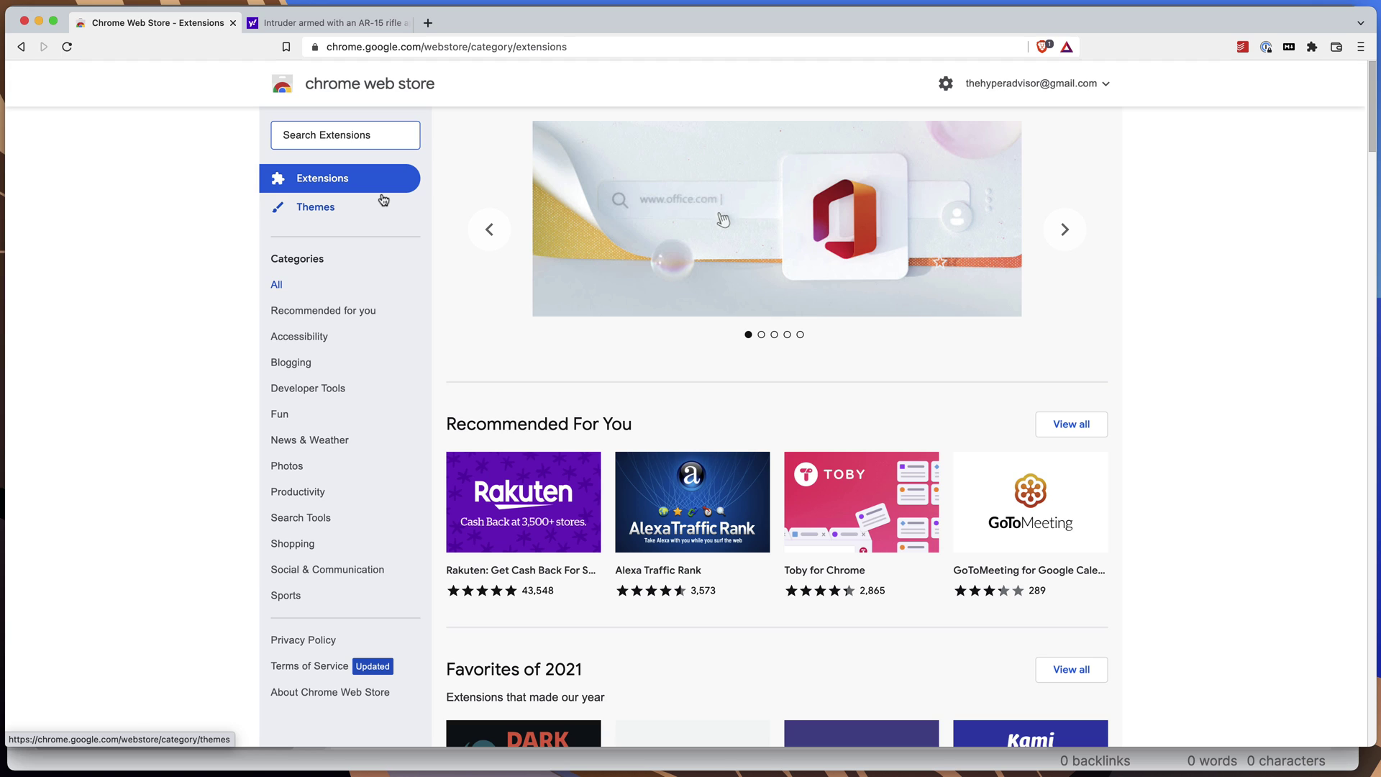
pyautogui.write('chorme')
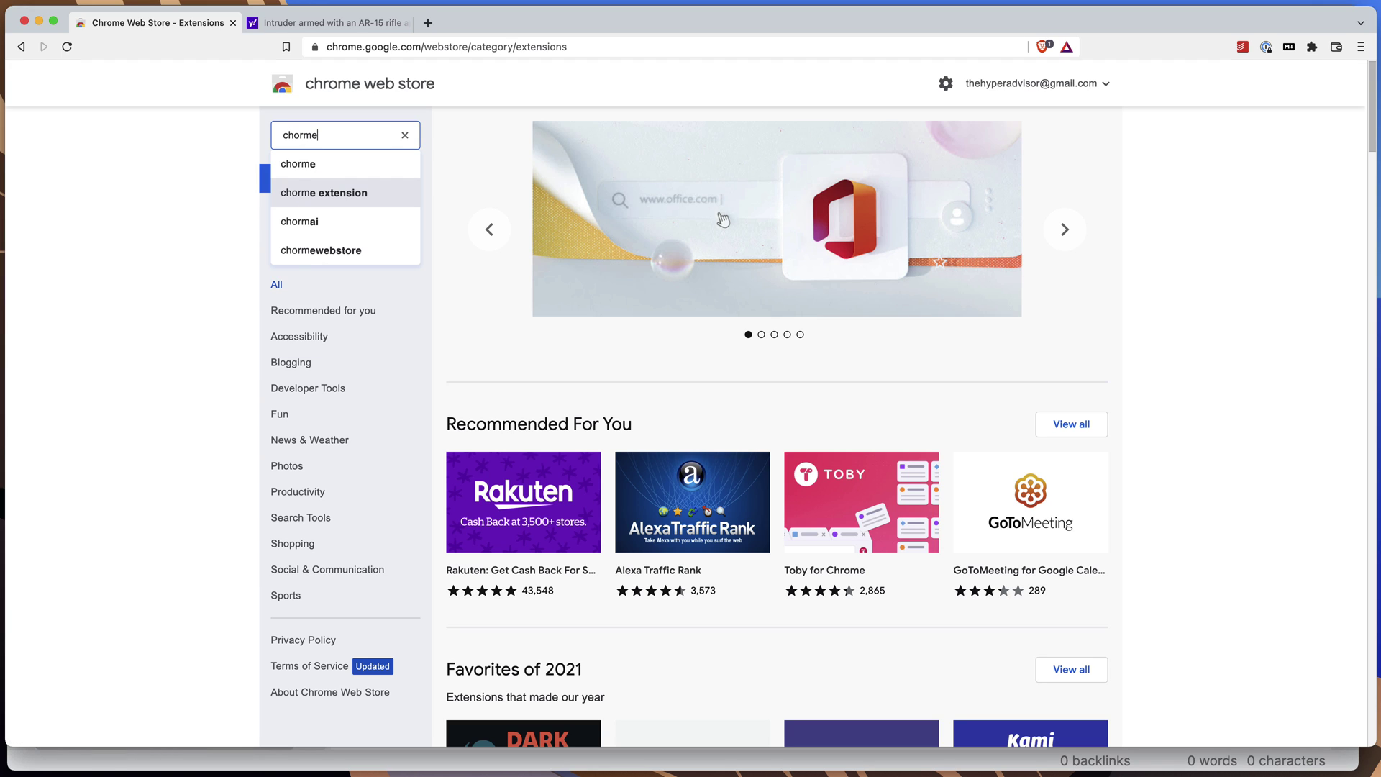
pyautogui.press('BackSpace')
pyautogui.press('BackSpace')
pyautogui.press('BackSpace')
pyautogui.press('BackSpace')
pyautogui.press('BackSpace')
pyautogui.press('BackSpace')
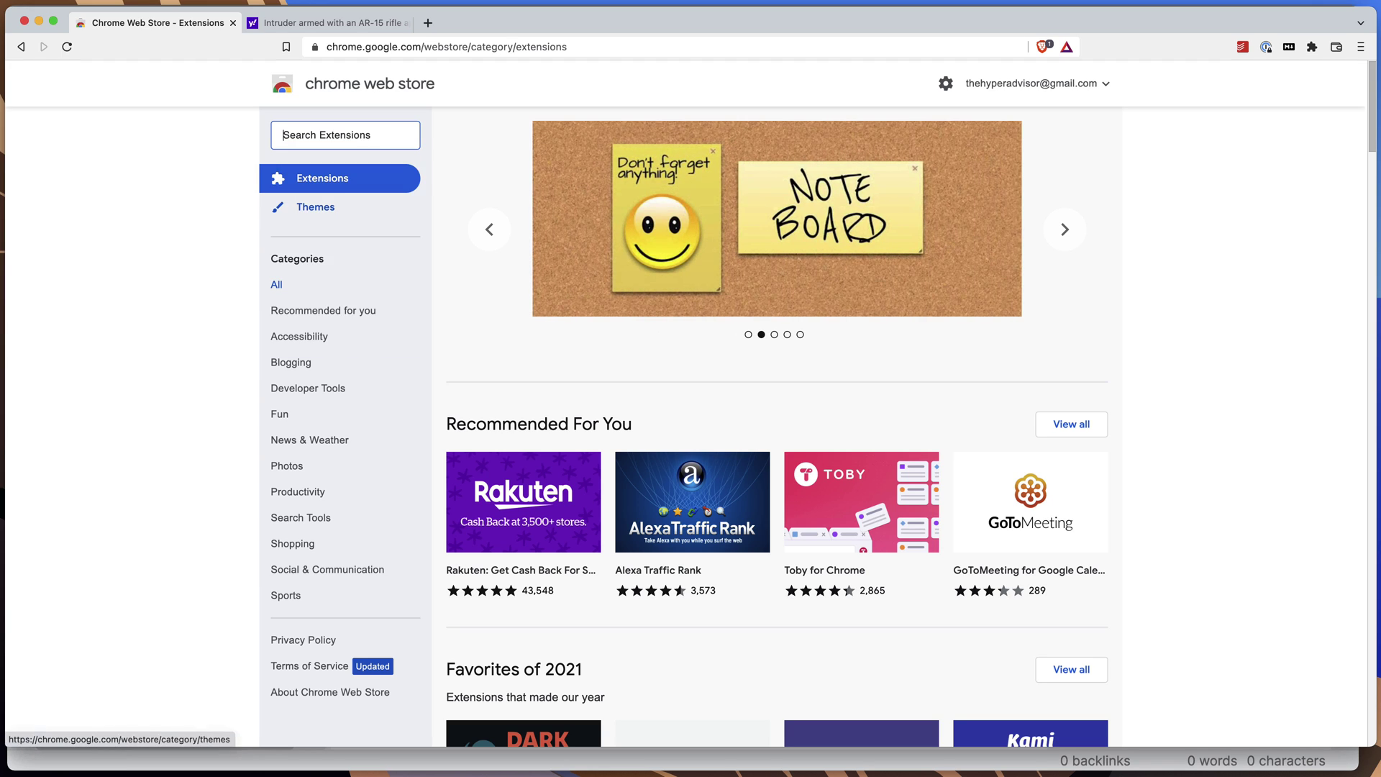
# Step: Search the Chrome Web Store's extensions for "markdownload"
pyautogui.write('markdow')
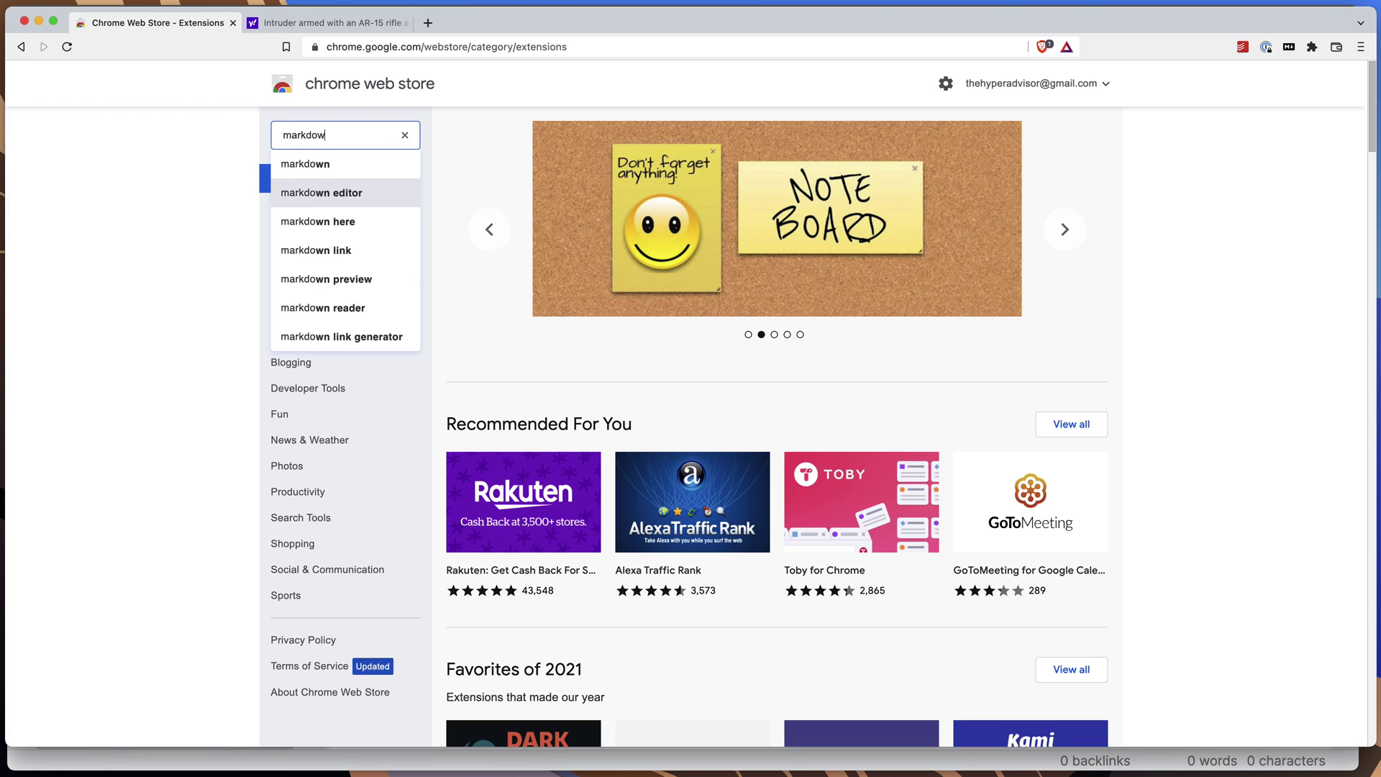
pyautogui.write('nload')
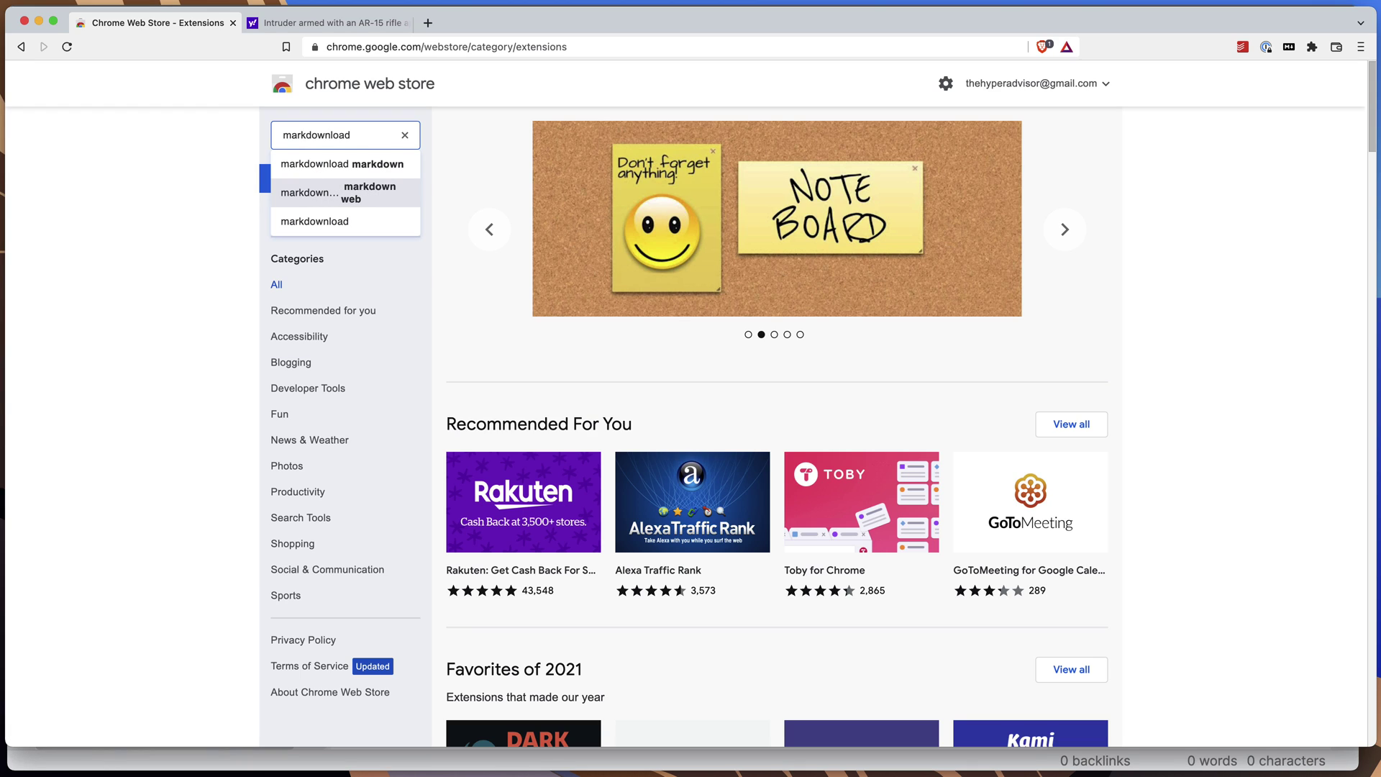
pyautogui.press('Return')
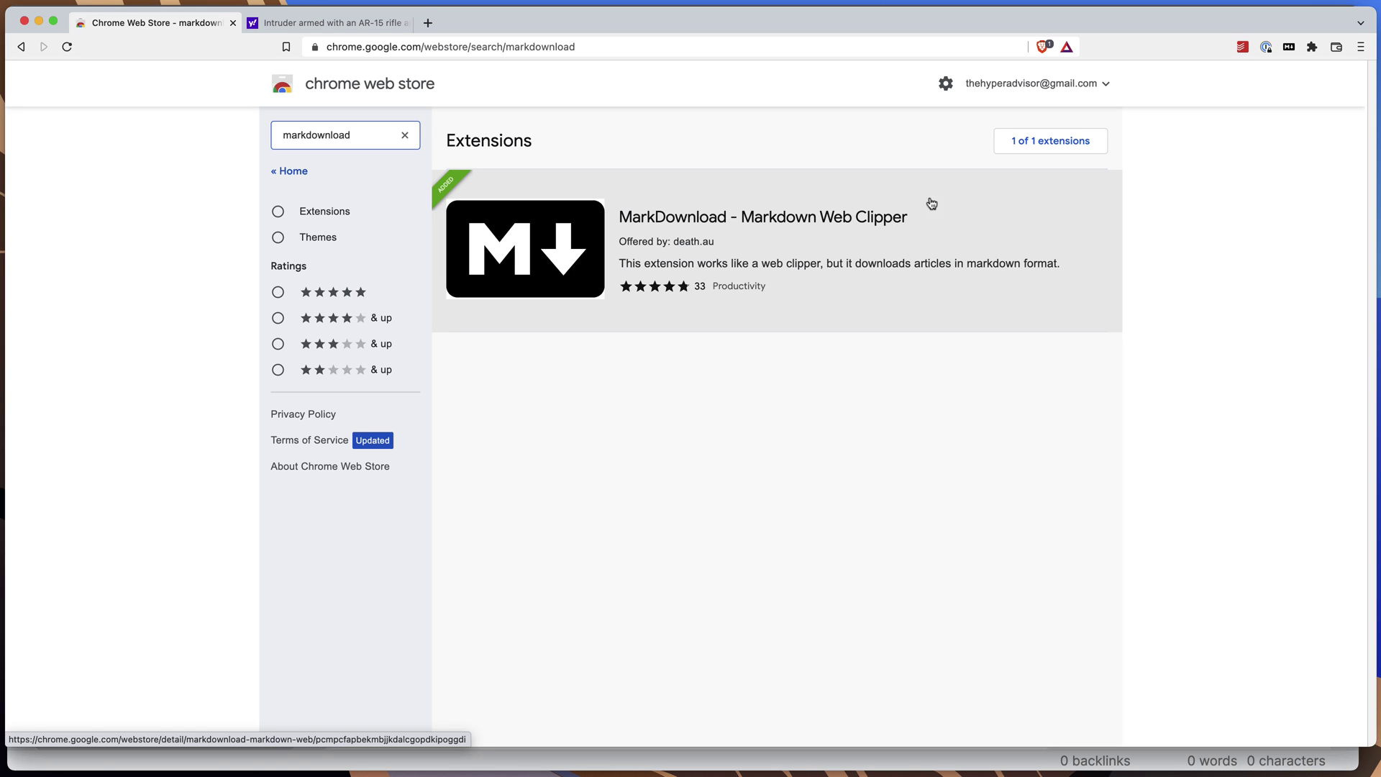
# Step: Open the MarkDownload extension's options and examine the text replacement values available for custom text
pyautogui.rightClick(1289, 52)
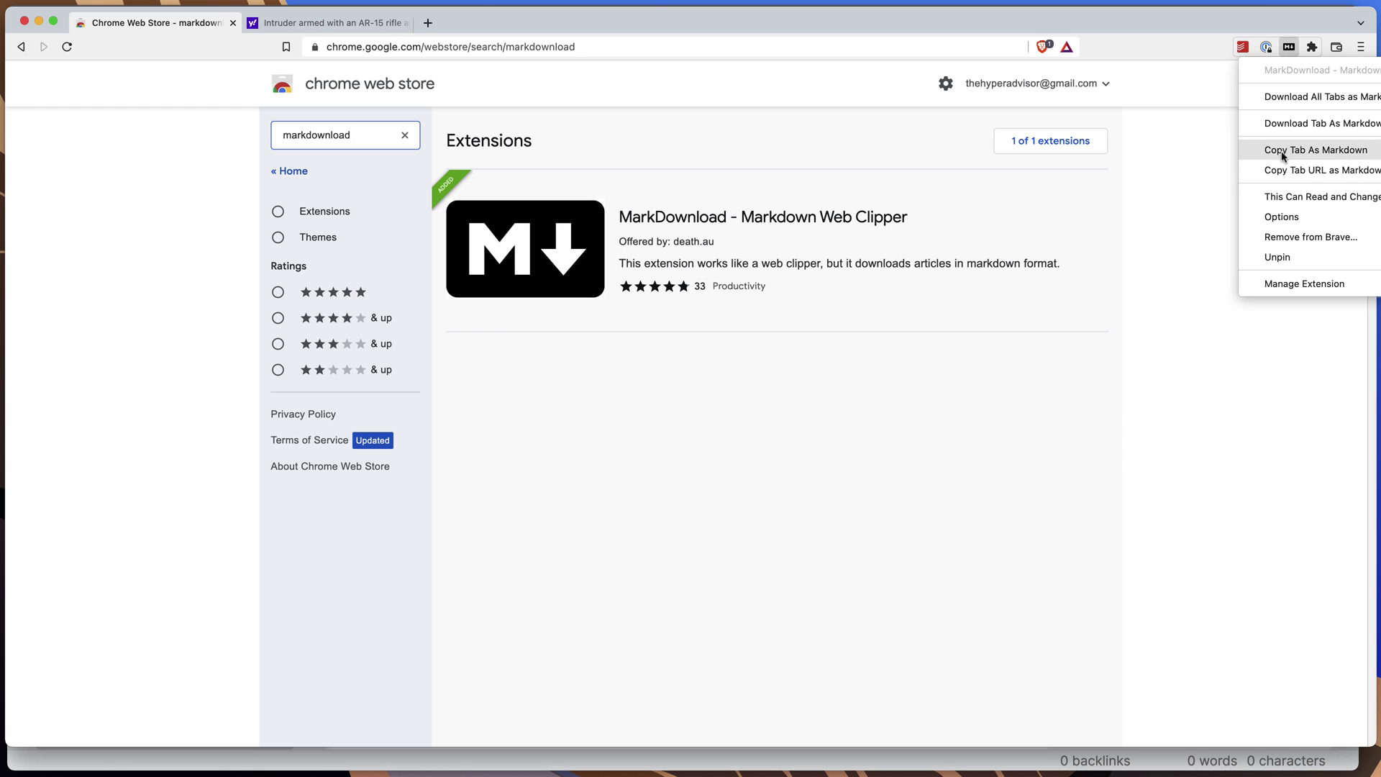
pyautogui.click(1307, 220)
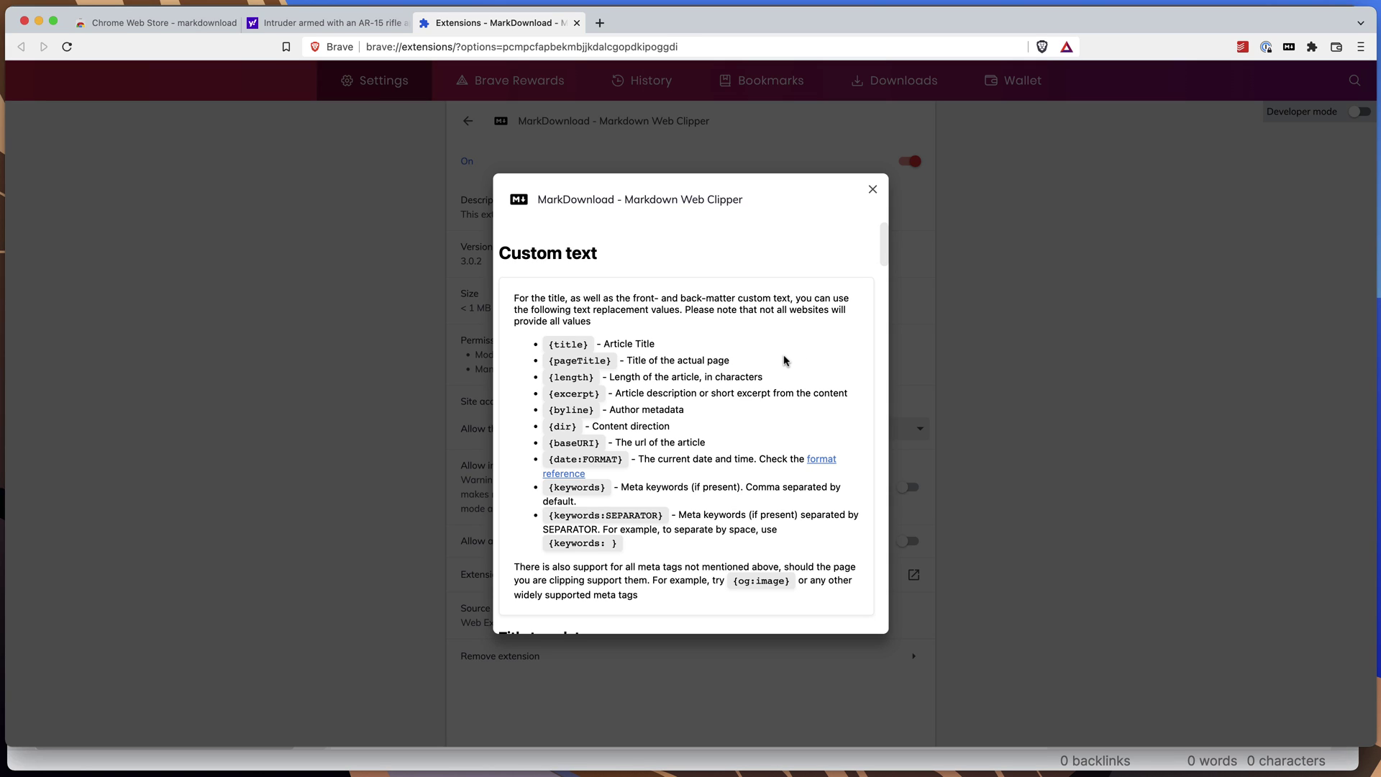
pyautogui.moveTo(549, 345); pyautogui.dragTo(646, 547)
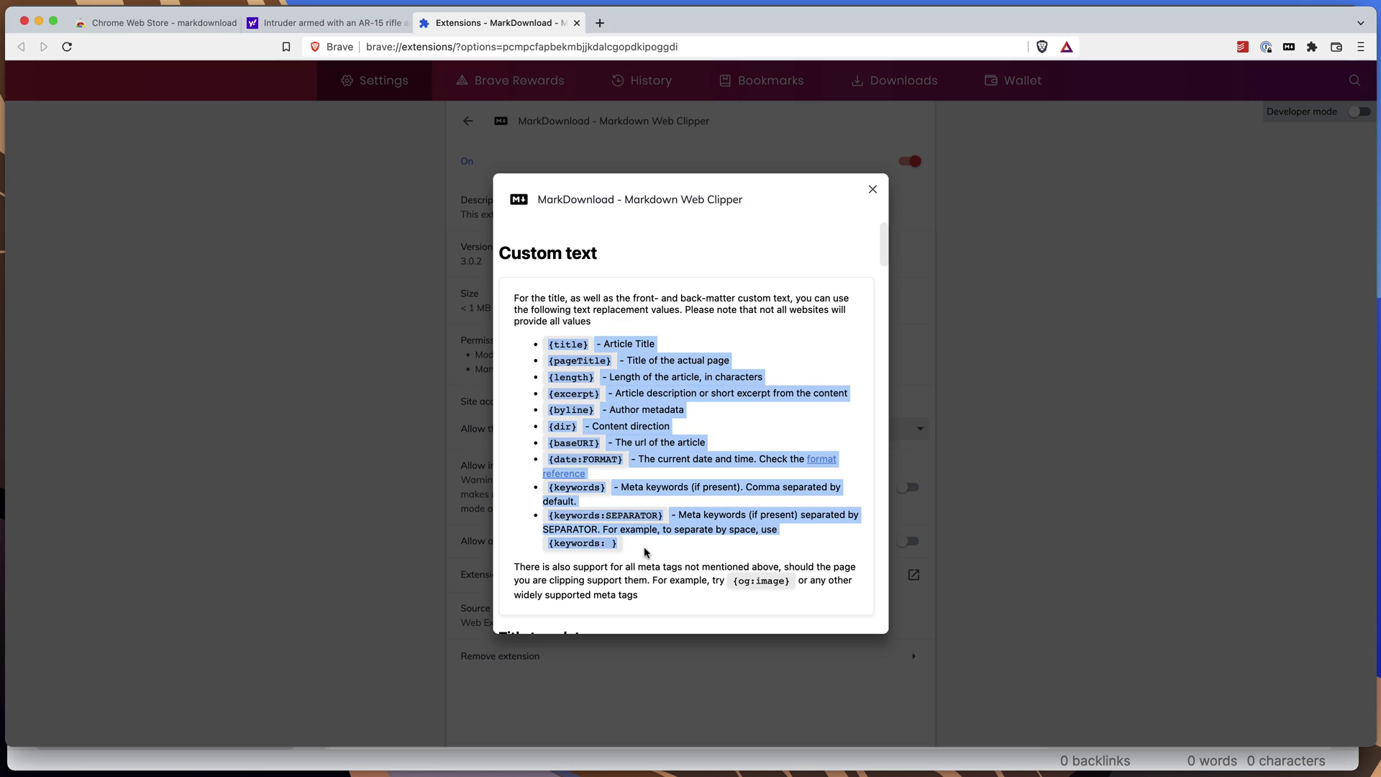
pyautogui.click(627, 428)
# Step: Examine the title/filename template, its .md ending and the Downloads subfolder setting in the MarkDownload options
pyautogui.moveTo(883, 252); pyautogui.dragTo(877, 292)
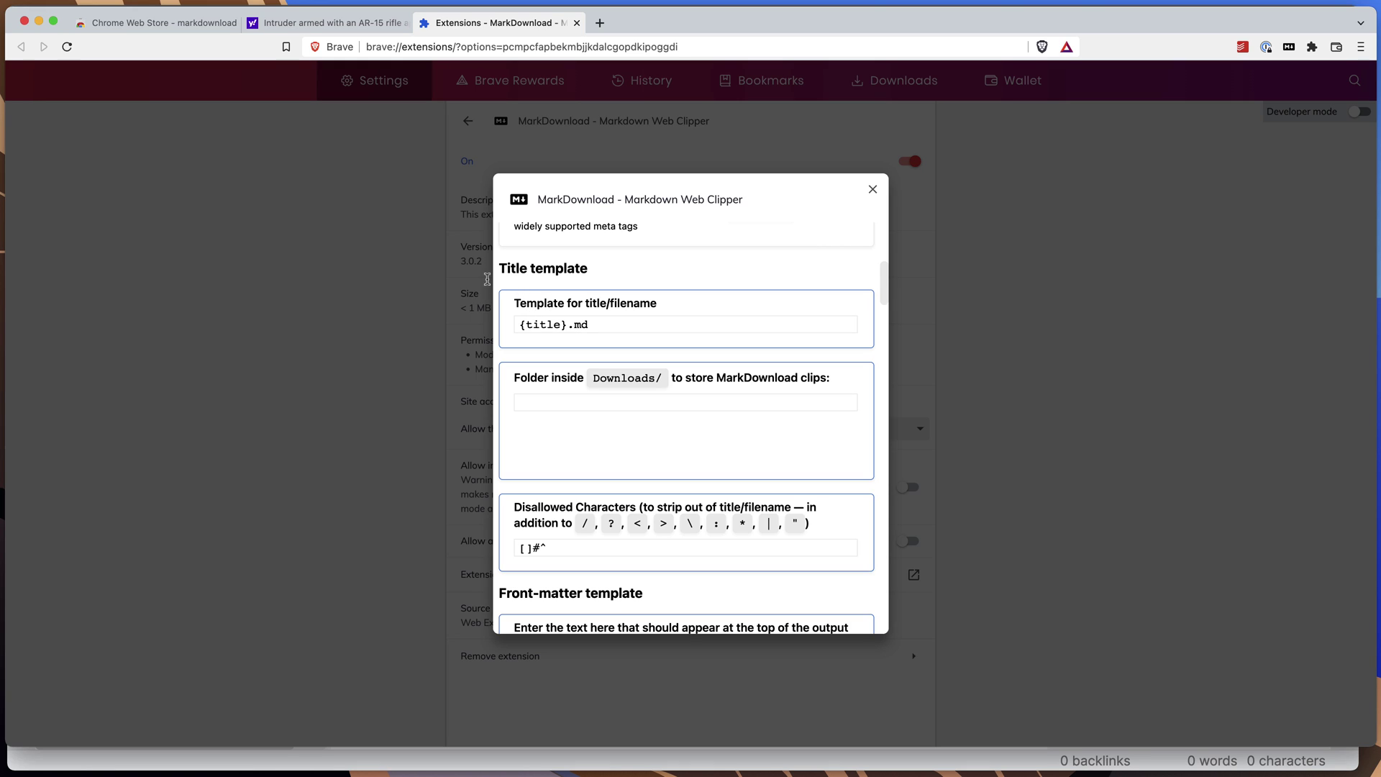
pyautogui.moveTo(566, 324); pyautogui.dragTo(520, 325)
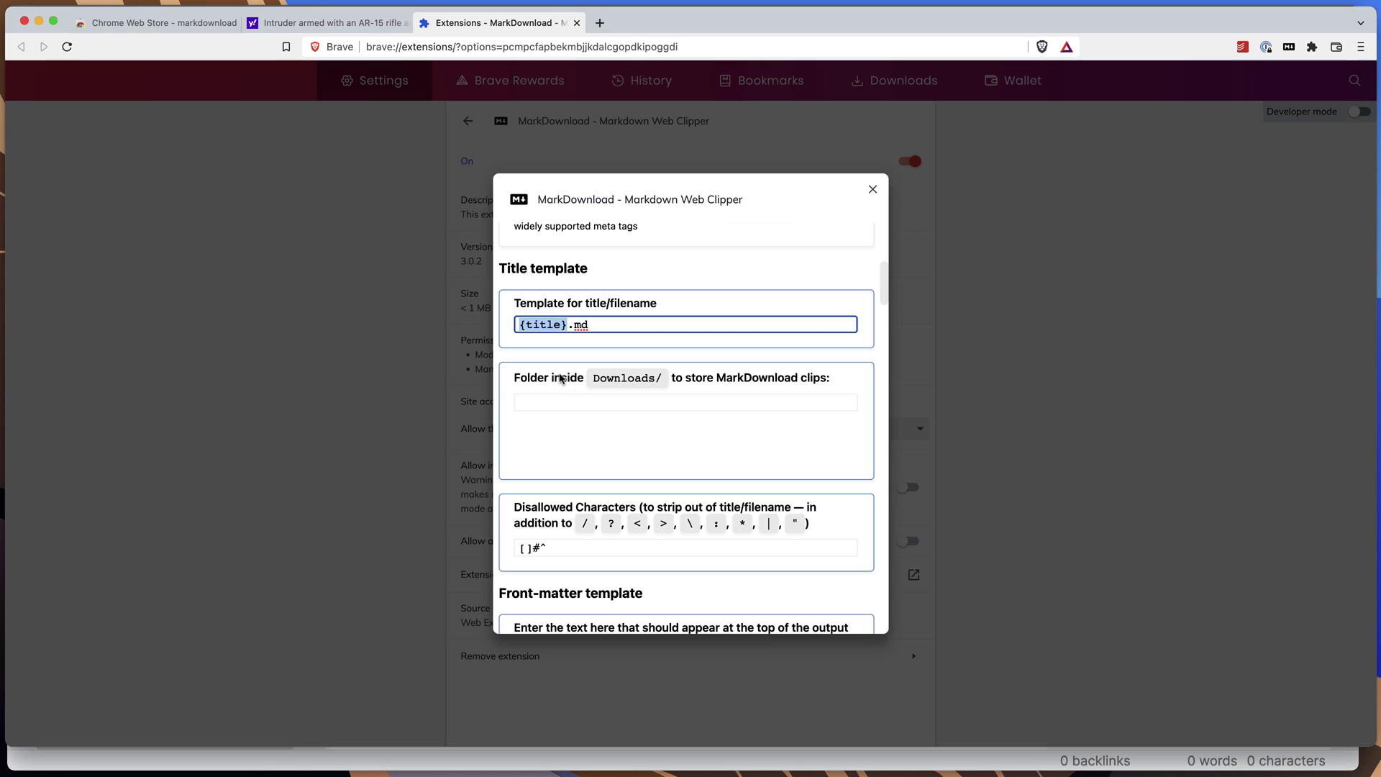
pyautogui.click(587, 328)
pyautogui.moveTo(568, 325); pyautogui.dragTo(590, 326)
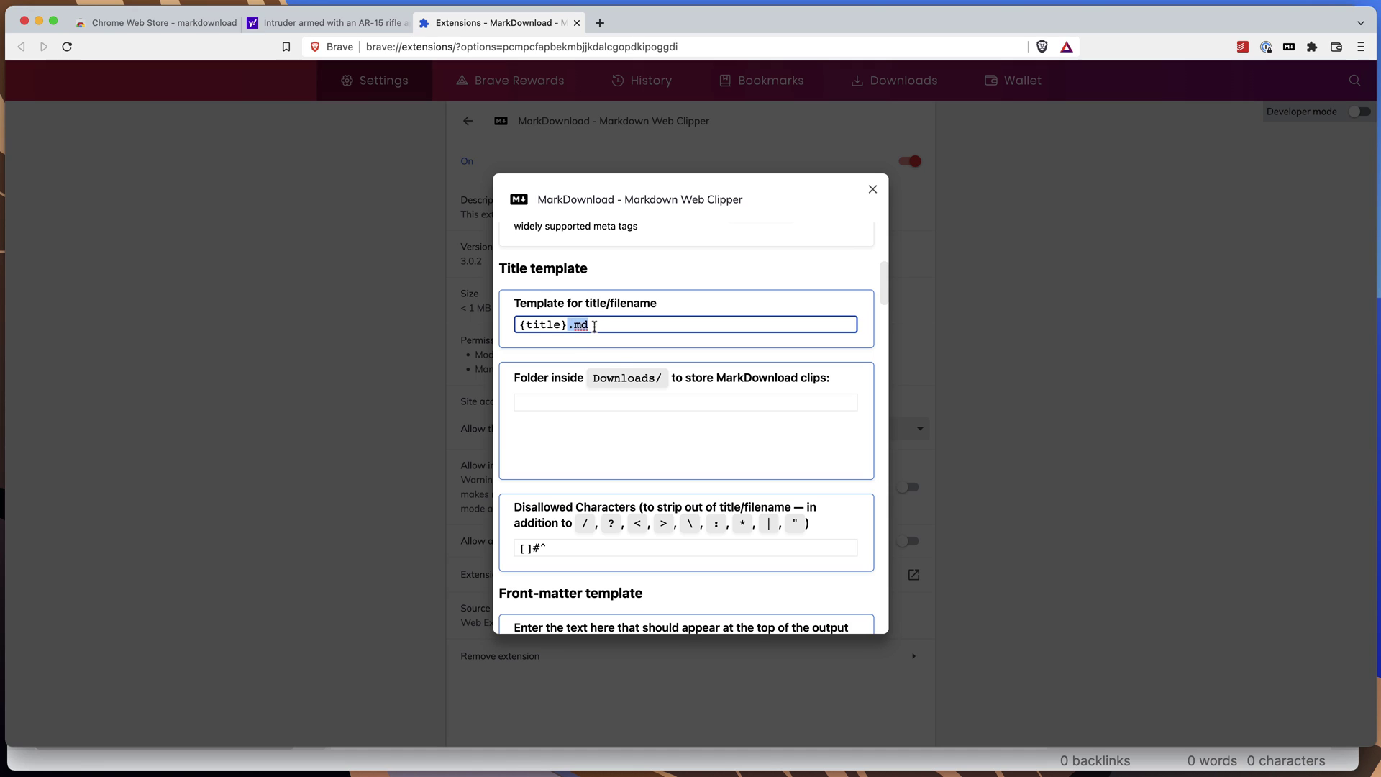
pyautogui.click(609, 357)
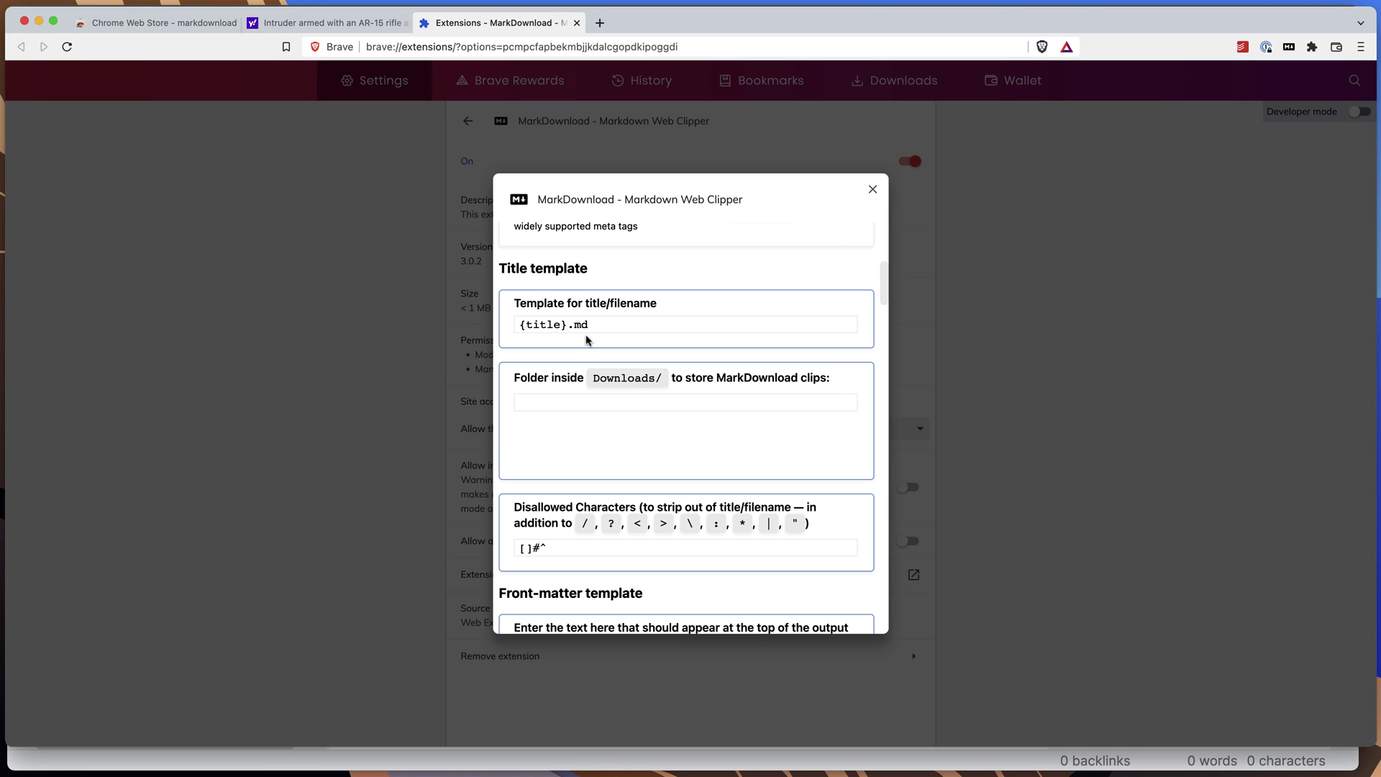
pyautogui.moveTo(568, 324); pyautogui.dragTo(593, 325)
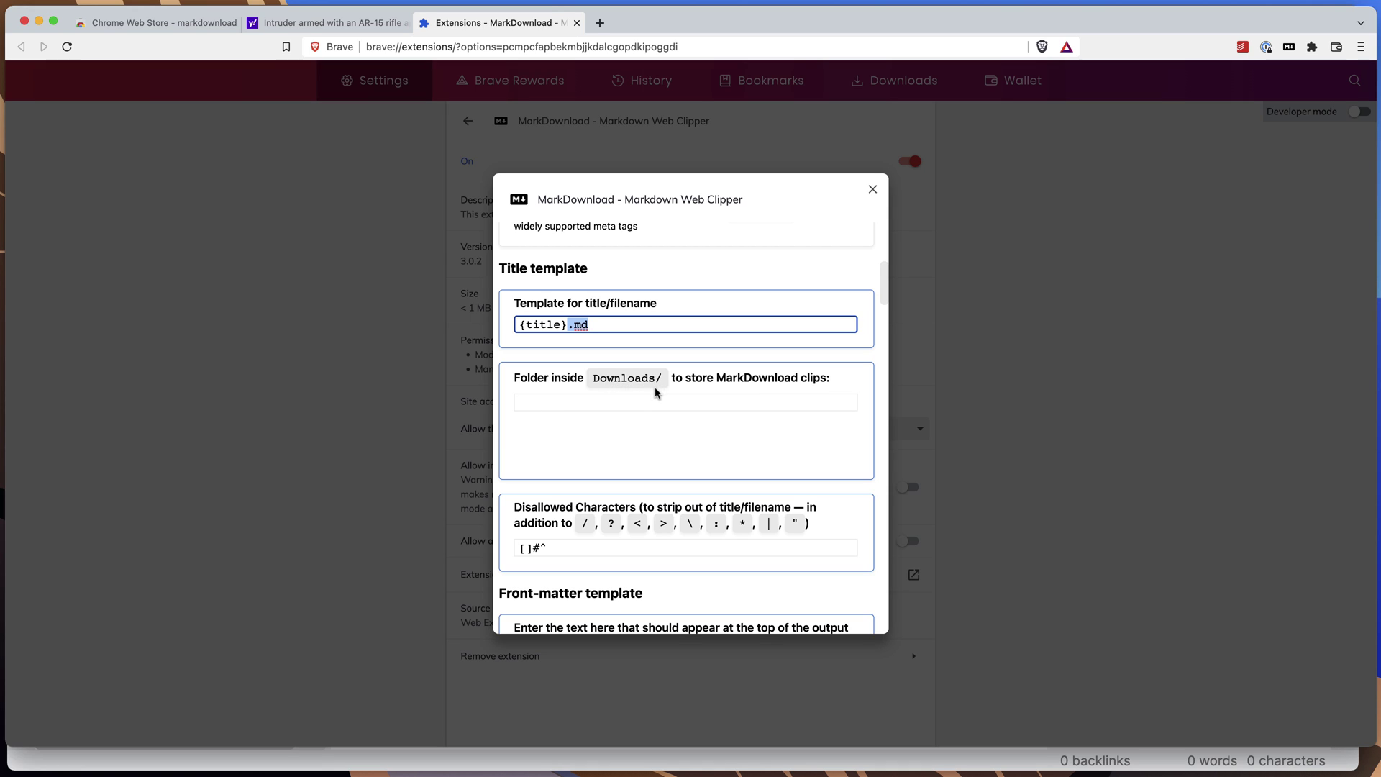
pyautogui.click(665, 401)
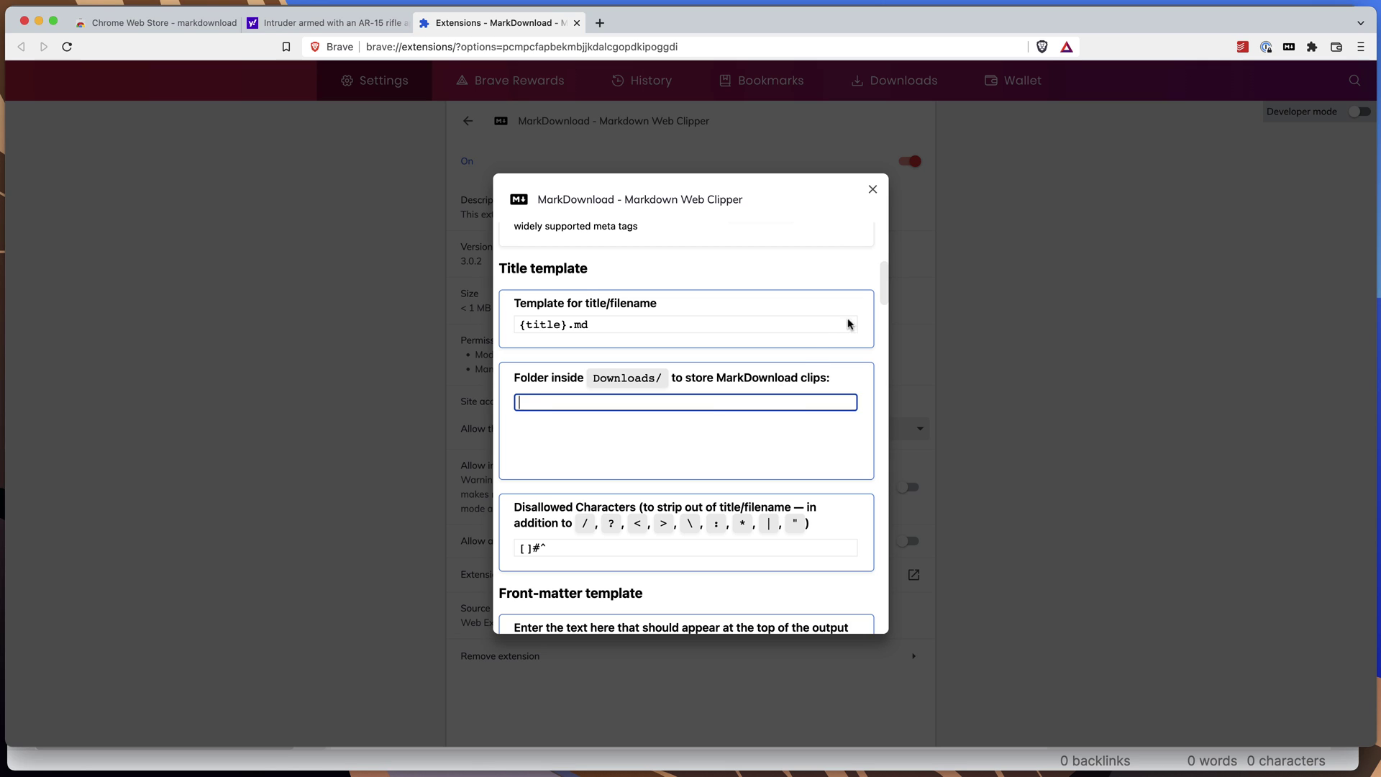
# Step: Review the remaining Markdown formatting and image options of MarkDownload and close the options dialog
pyautogui.moveTo(881, 299); pyautogui.dragTo(885, 457)
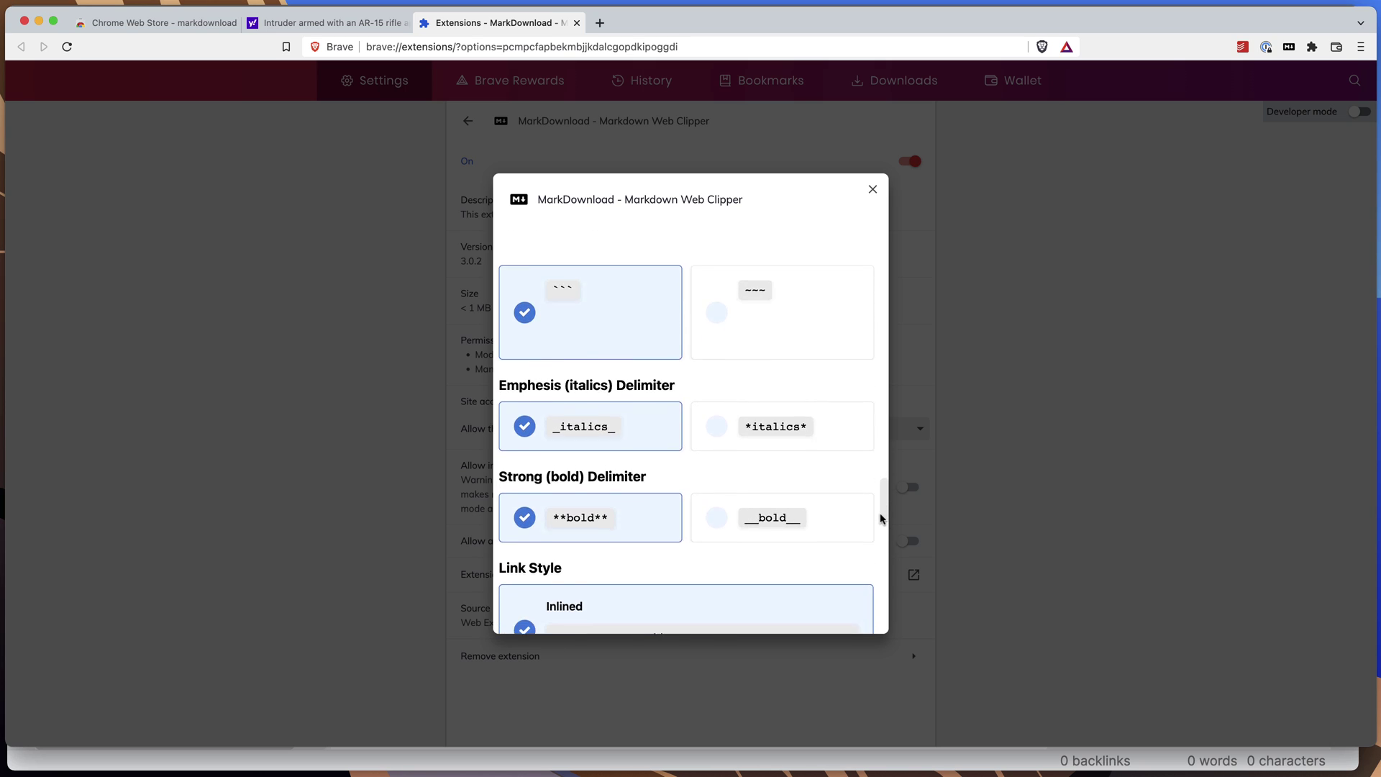
pyautogui.moveTo(884, 538); pyautogui.dragTo(883, 552)
pyautogui.scroll(-10, 884, 552)
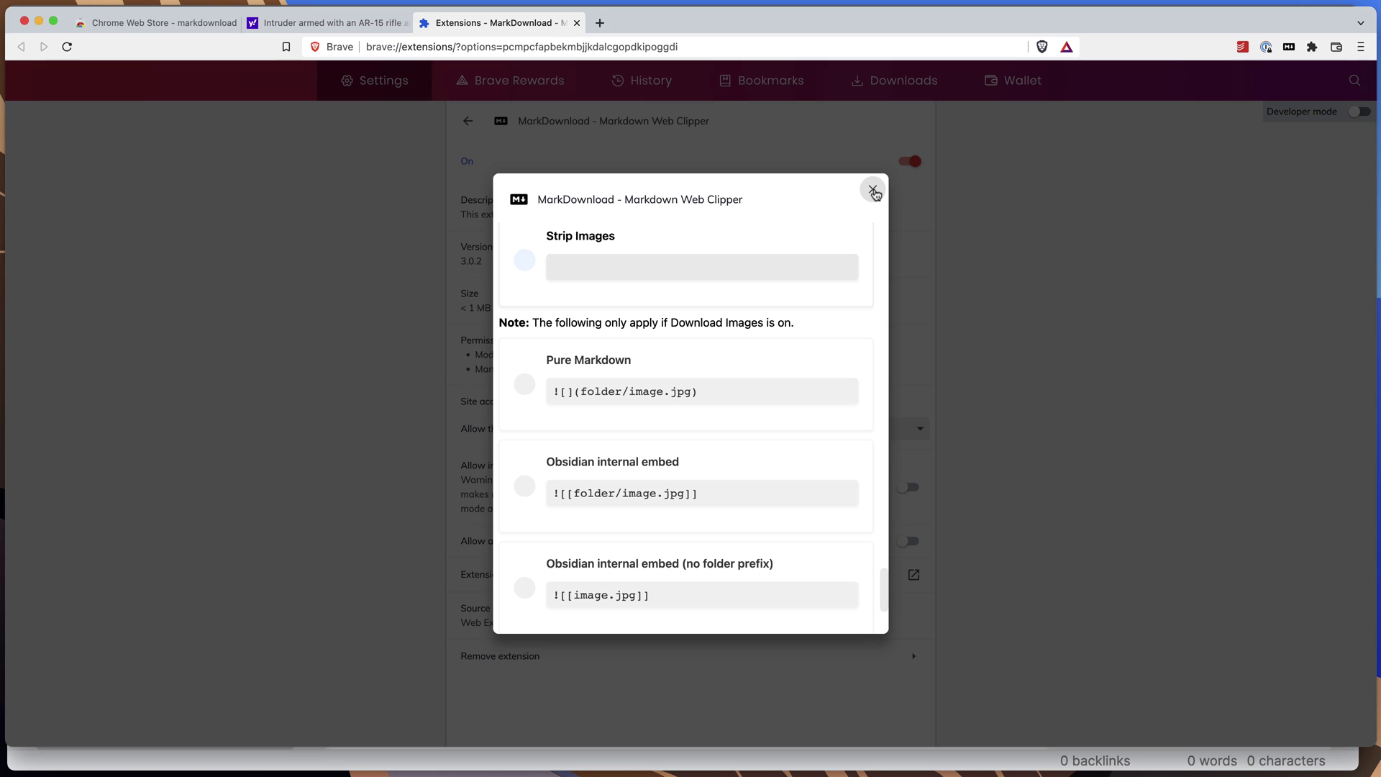
pyautogui.click(872, 191)
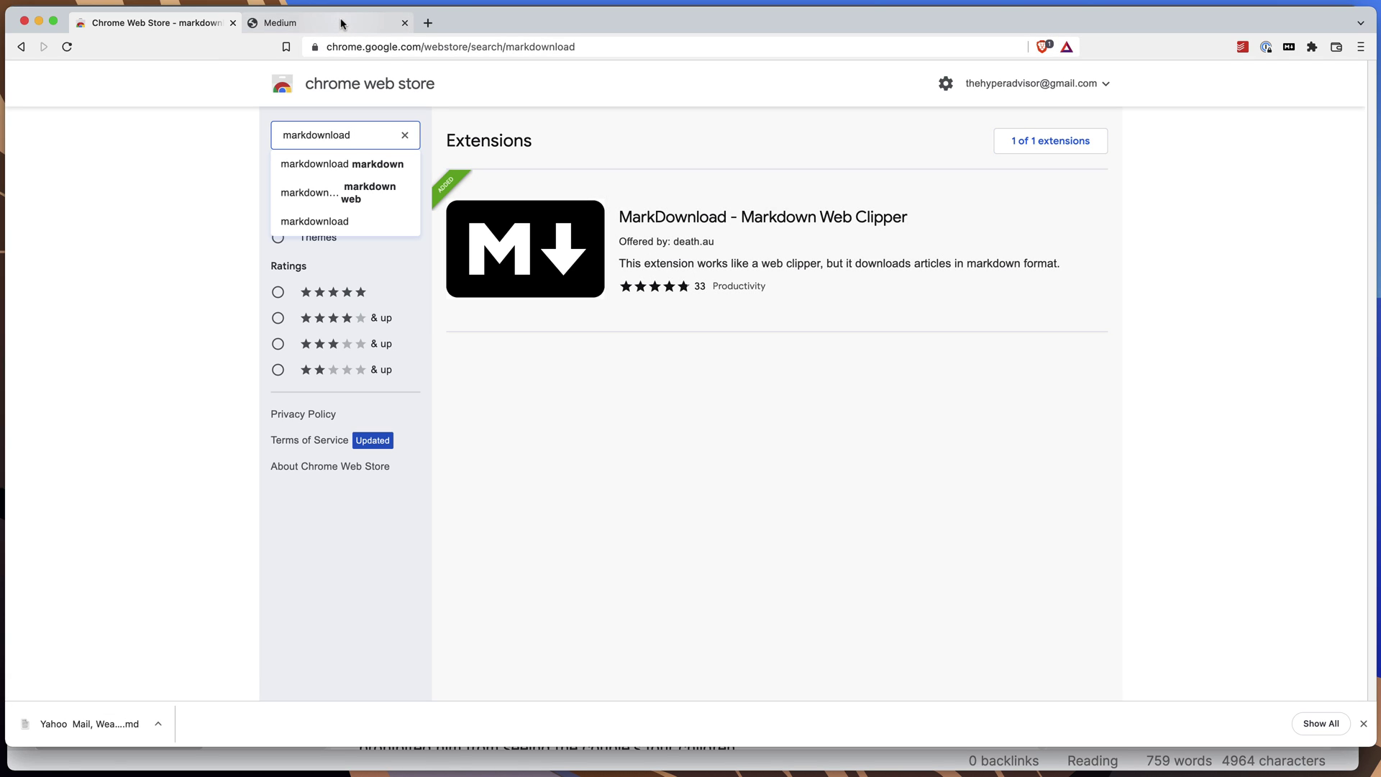
# Step: Go to the Medium home page and open the article "I predicted the 2018 bitcoin crash... It's time to sell"
pyautogui.click(316, 25)
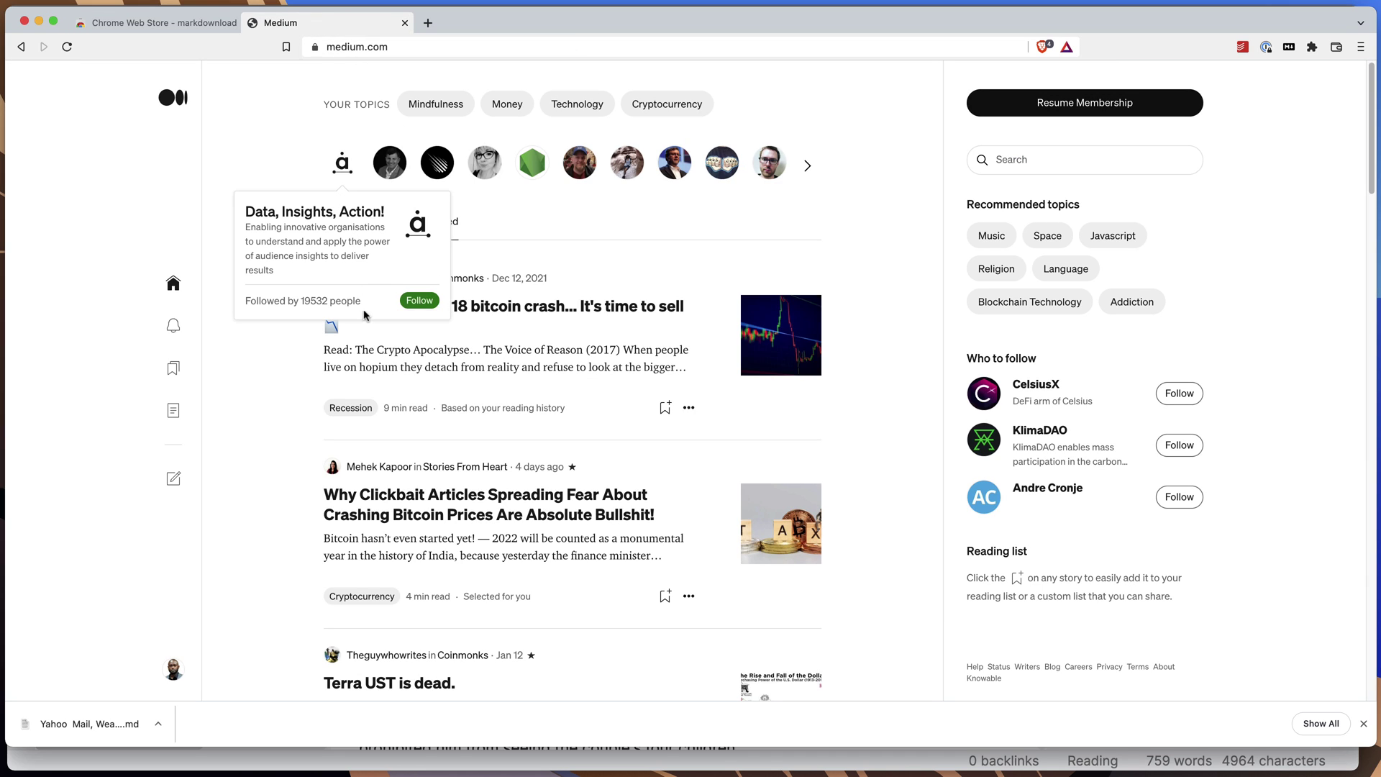
pyautogui.click(521, 313)
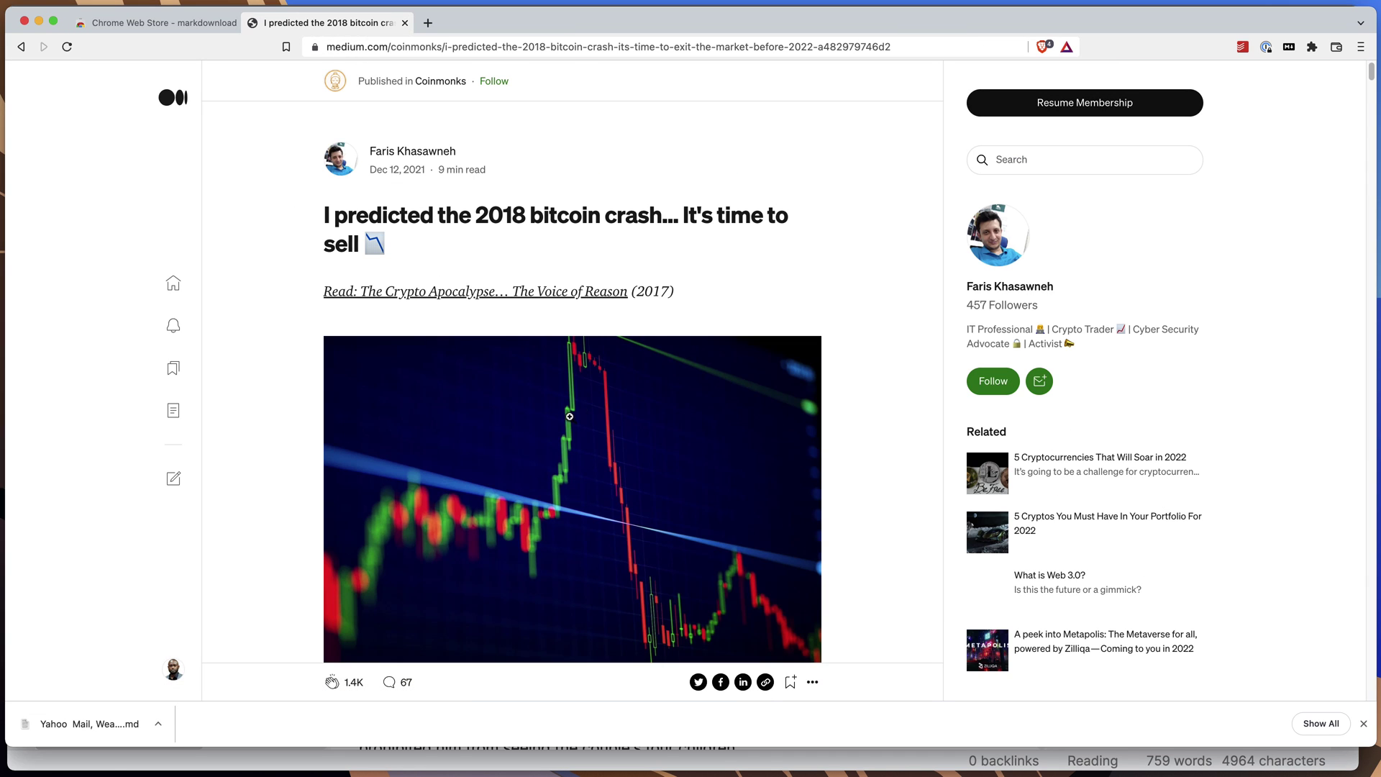
pyautogui.moveTo(1371, 77)
pyautogui.mouseDown()
pyautogui.moveTo(1373, 197)
pyautogui.moveTo(1372, 68)
pyautogui.mouseUp()
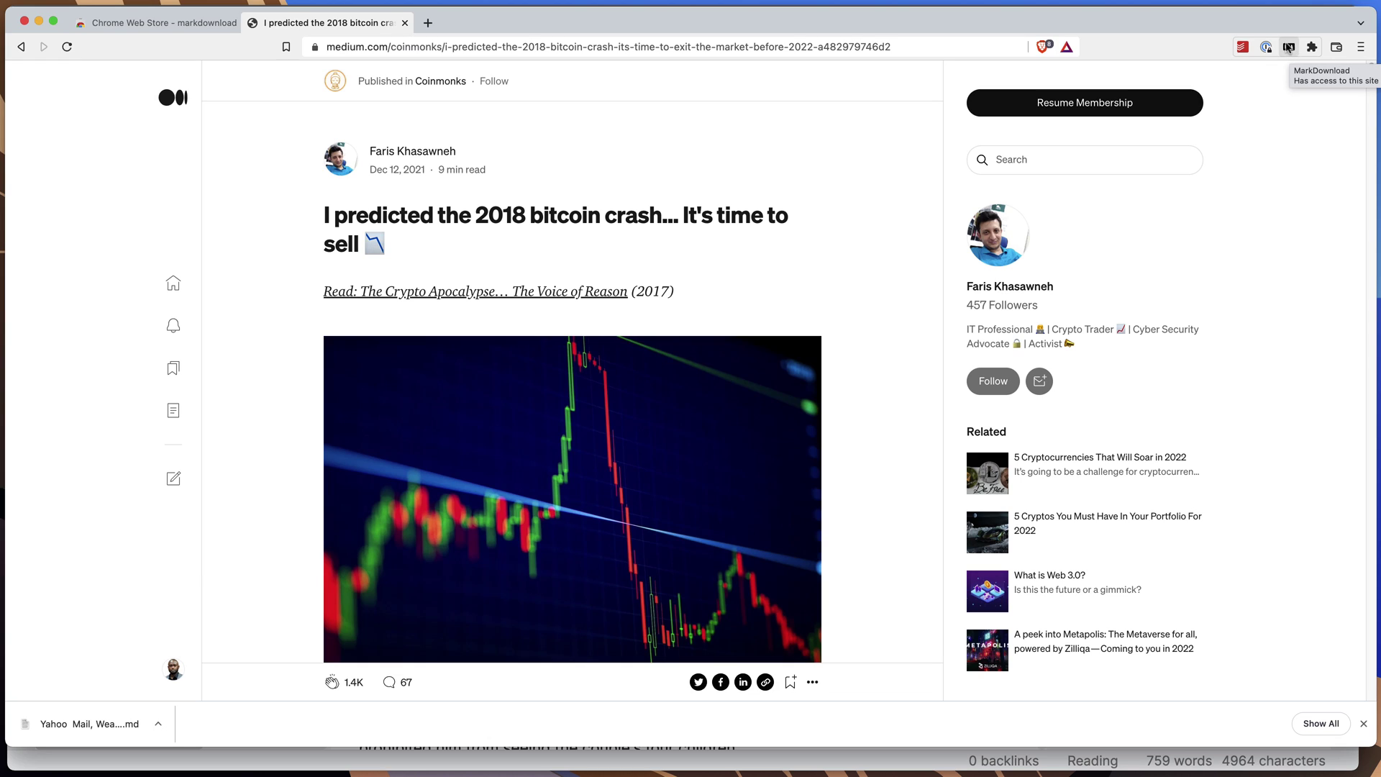
# Step: Clip the Medium article with MarkDownload, check its file name and Markdown text, and start the download
pyautogui.click(1288, 51)
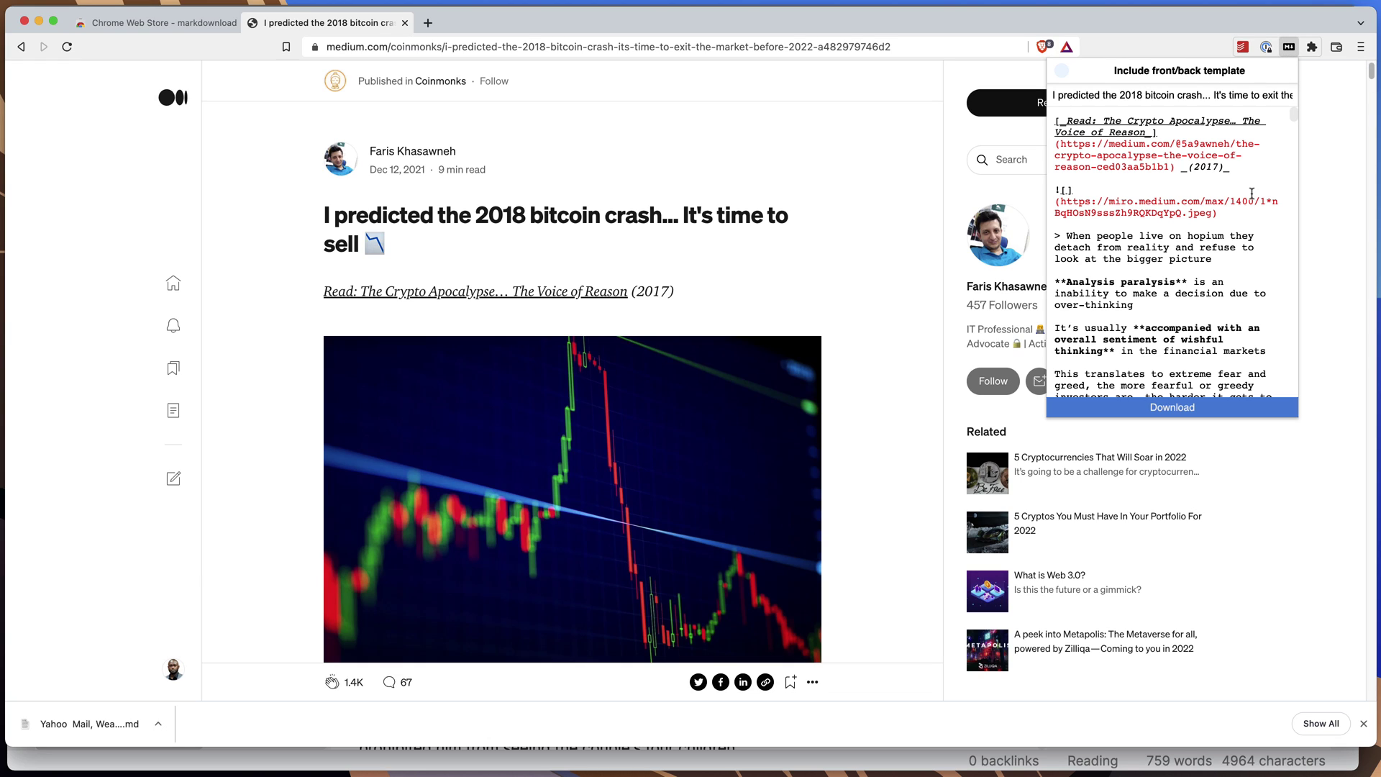
pyautogui.moveTo(1051, 95); pyautogui.dragTo(1317, 94)
pyautogui.click(1241, 105)
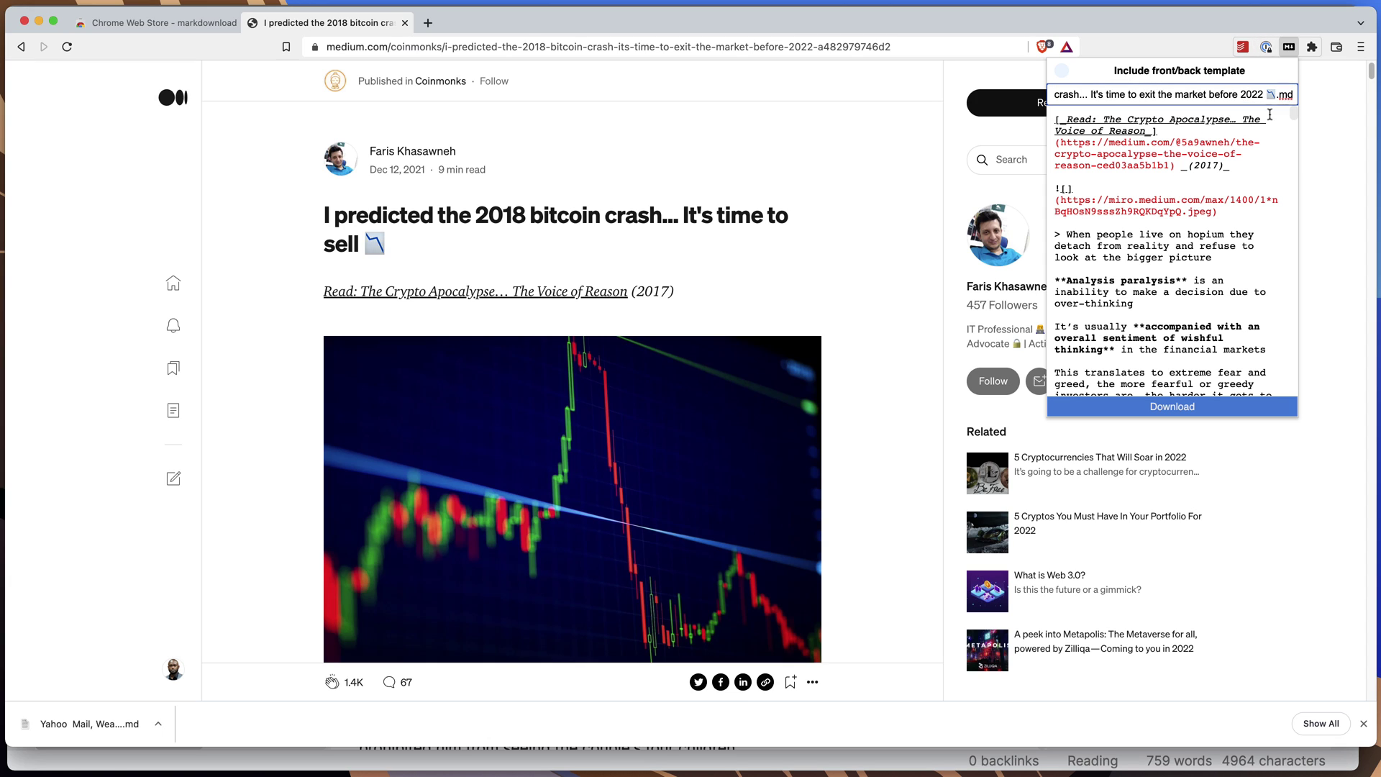
pyautogui.moveTo(1297, 117); pyautogui.dragTo(1297, 394)
pyautogui.click(1190, 410)
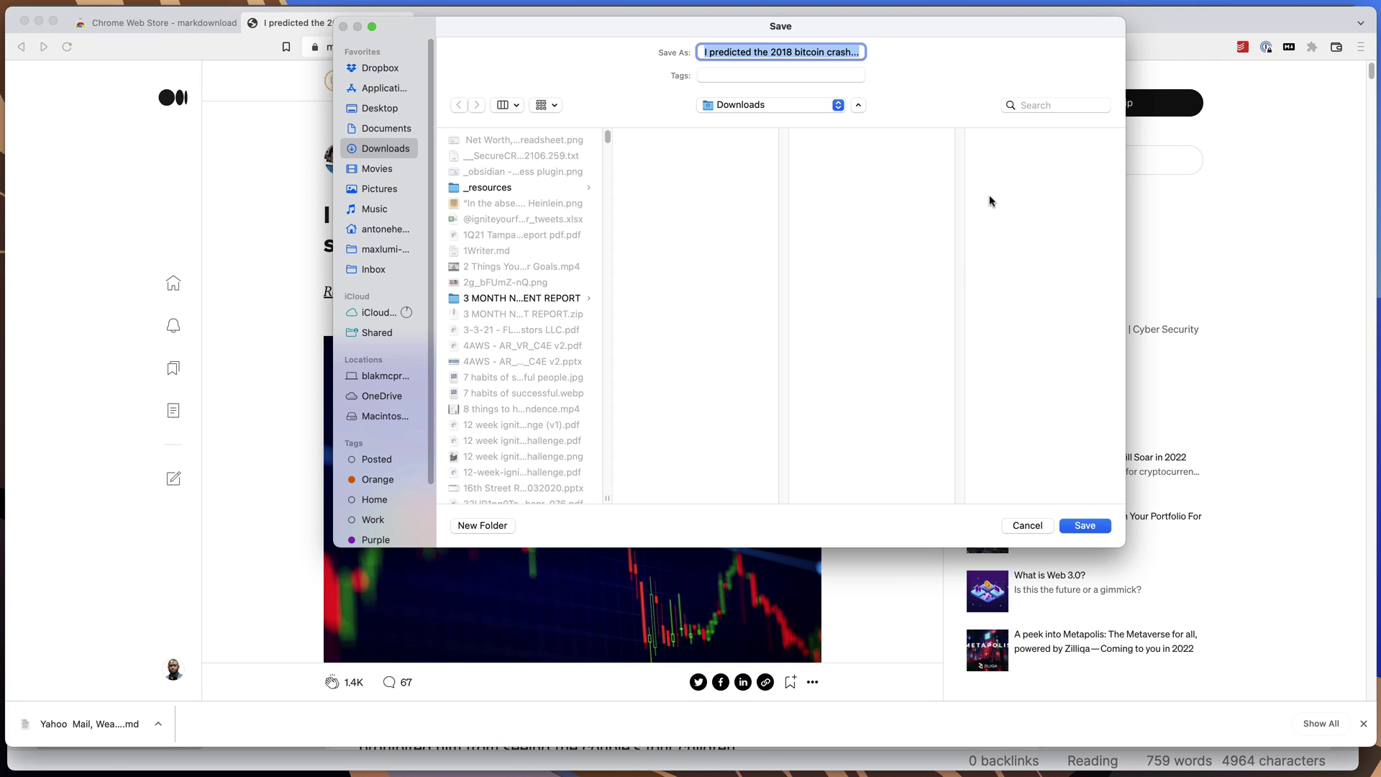
# Step: Save the clipped article in The Lab folder without adding any tags
pyautogui.click(724, 76)
pyautogui.click(666, 86)
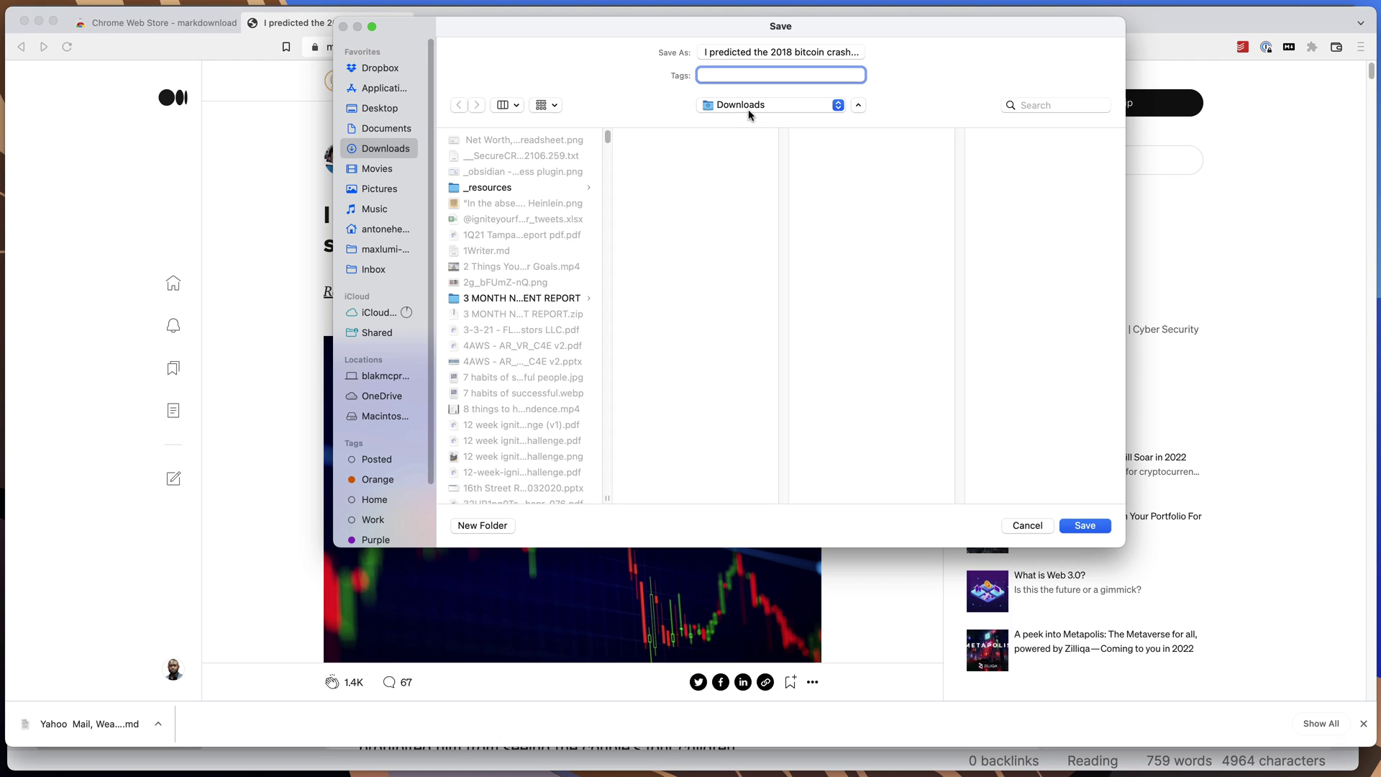
pyautogui.click(834, 110)
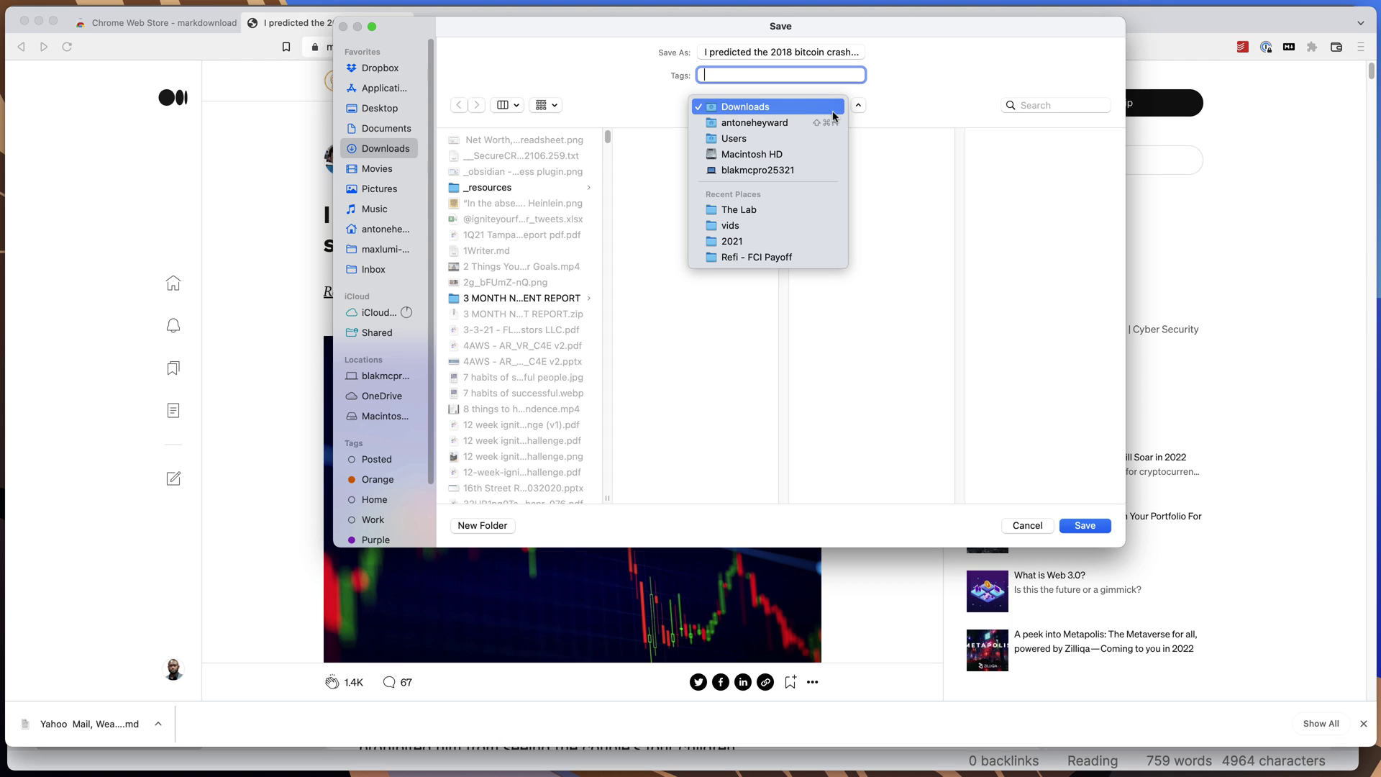
pyautogui.click(769, 211)
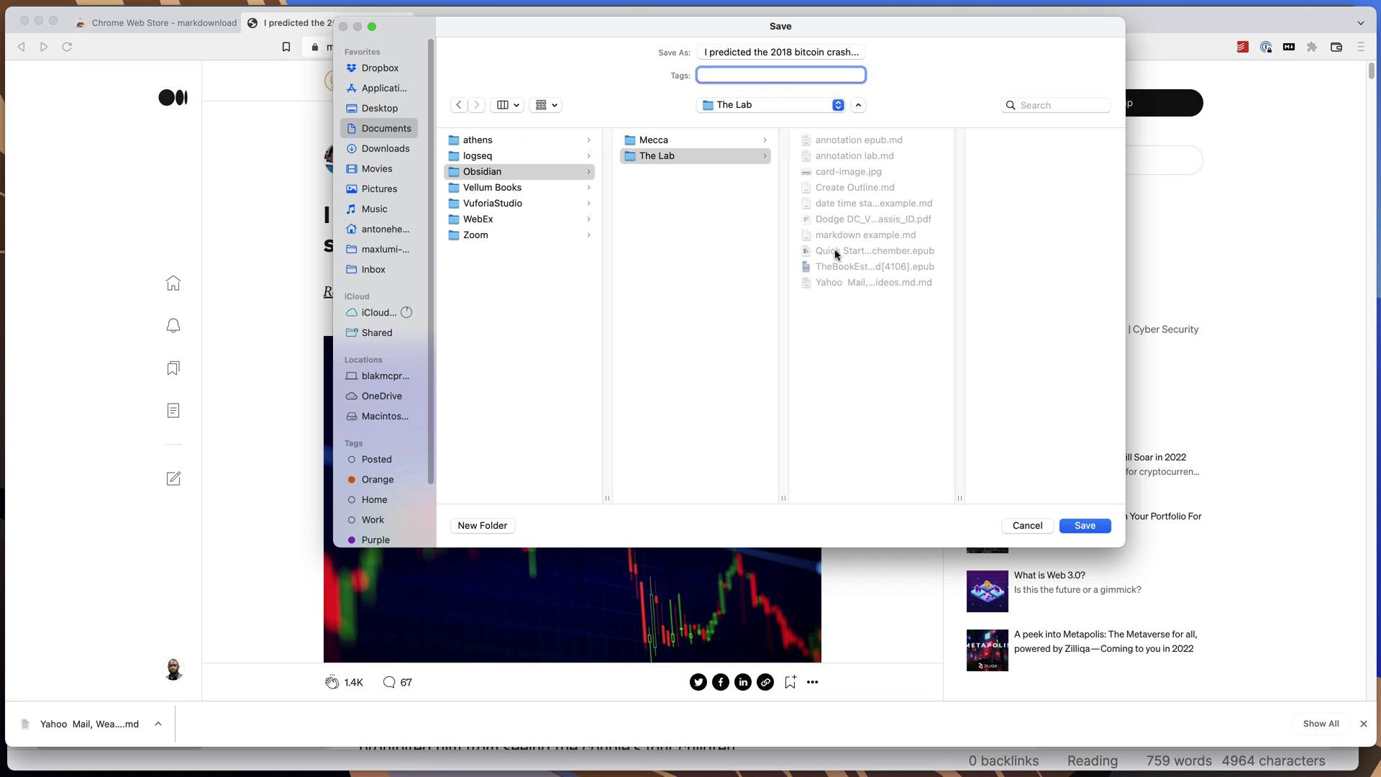
pyautogui.click(1085, 525)
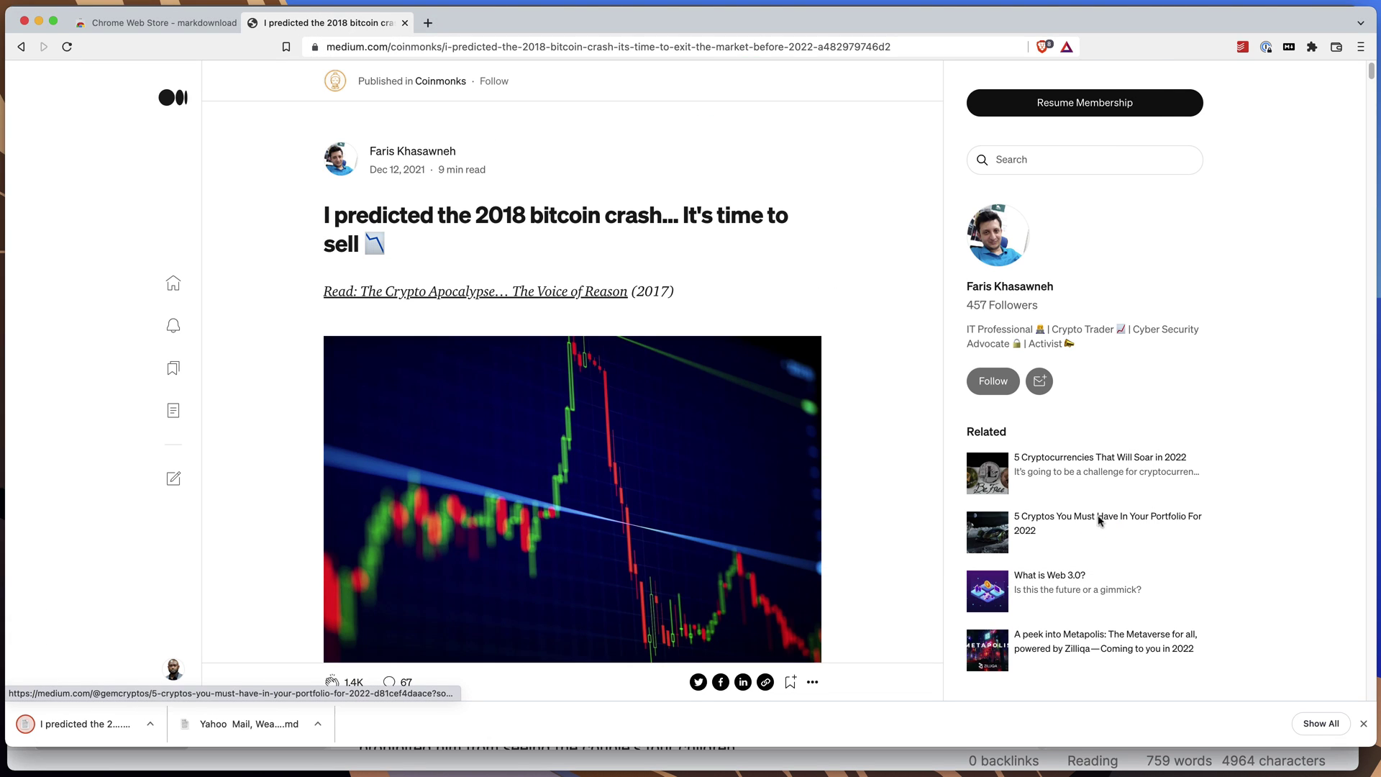
# Step: Switch to Obsidian, open the clipped bitcoin crash note in The Lab vault and look through its text and images
pyautogui.click(494, 761)
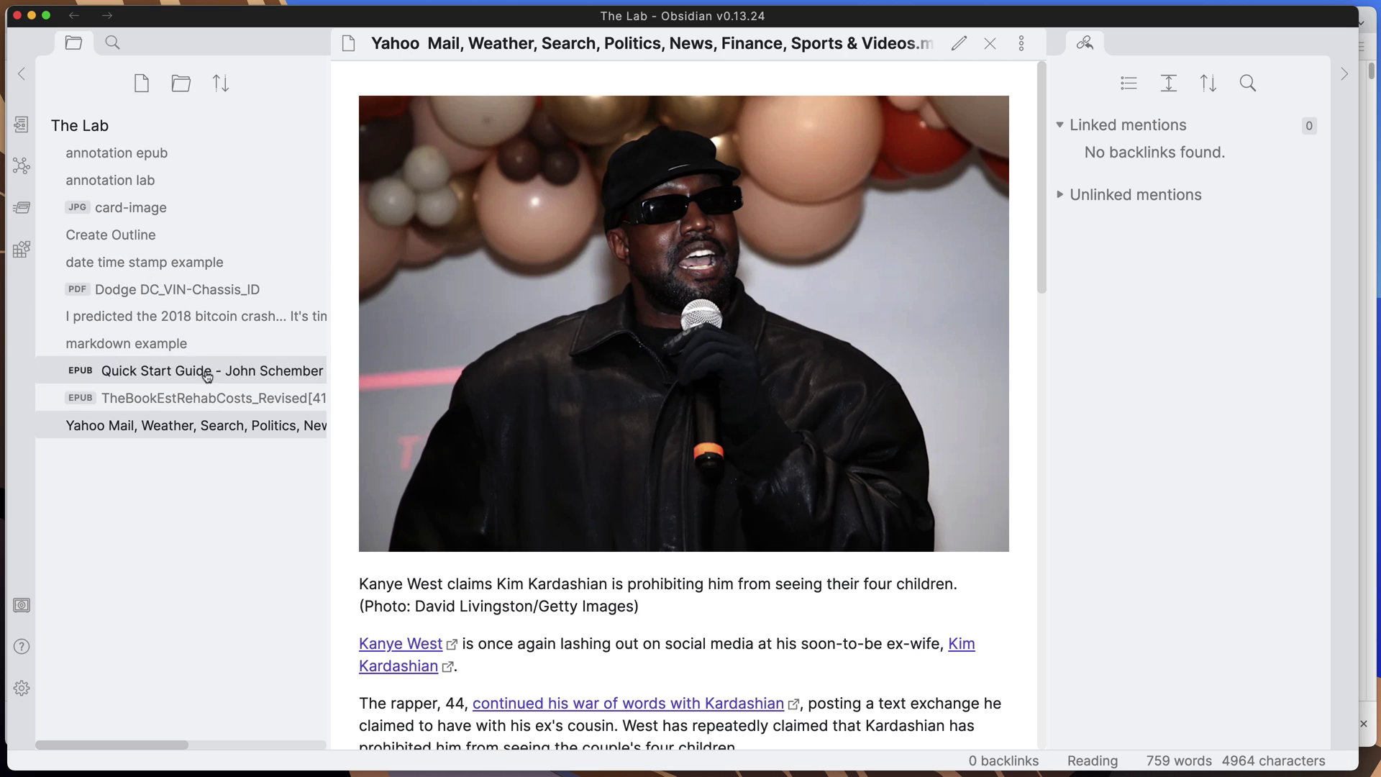
pyautogui.click(115, 320)
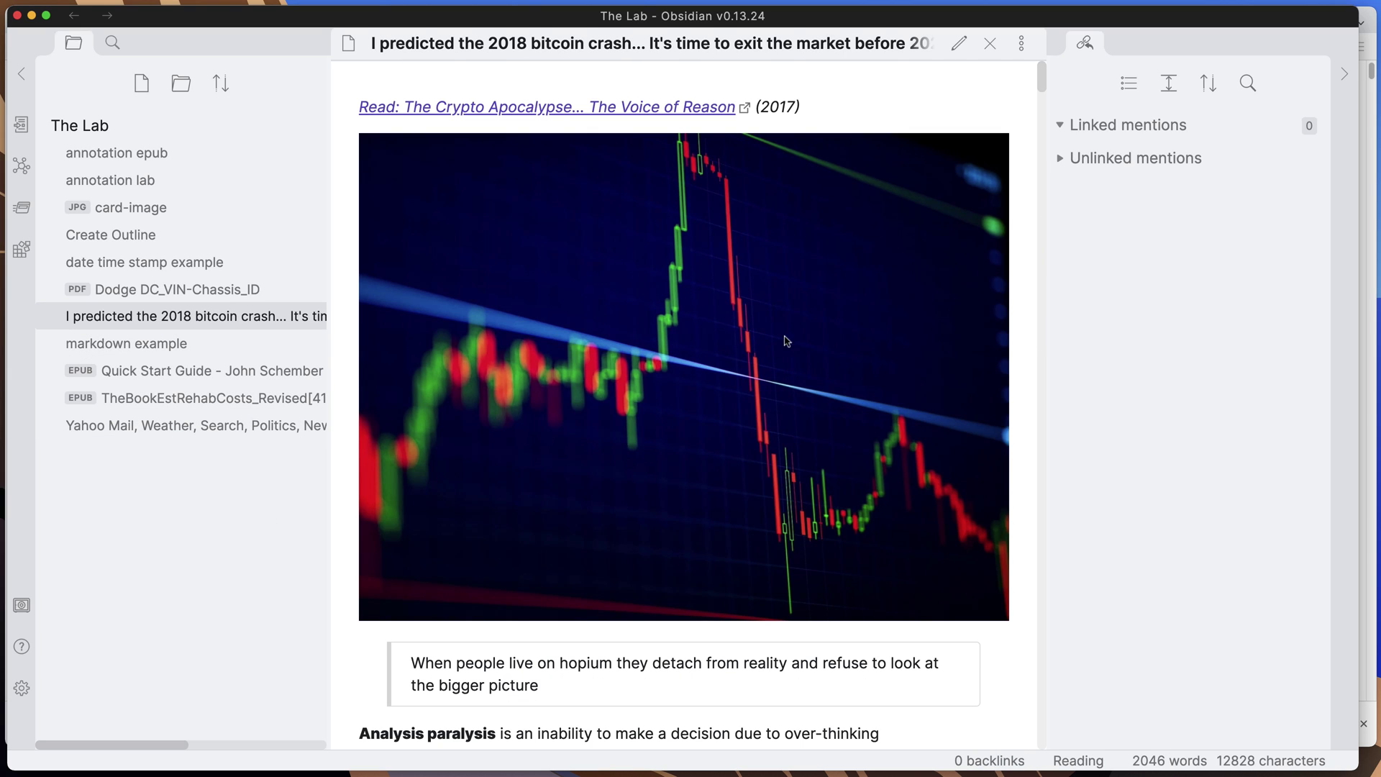
pyautogui.moveTo(1041, 76); pyautogui.dragTo(1036, 495)
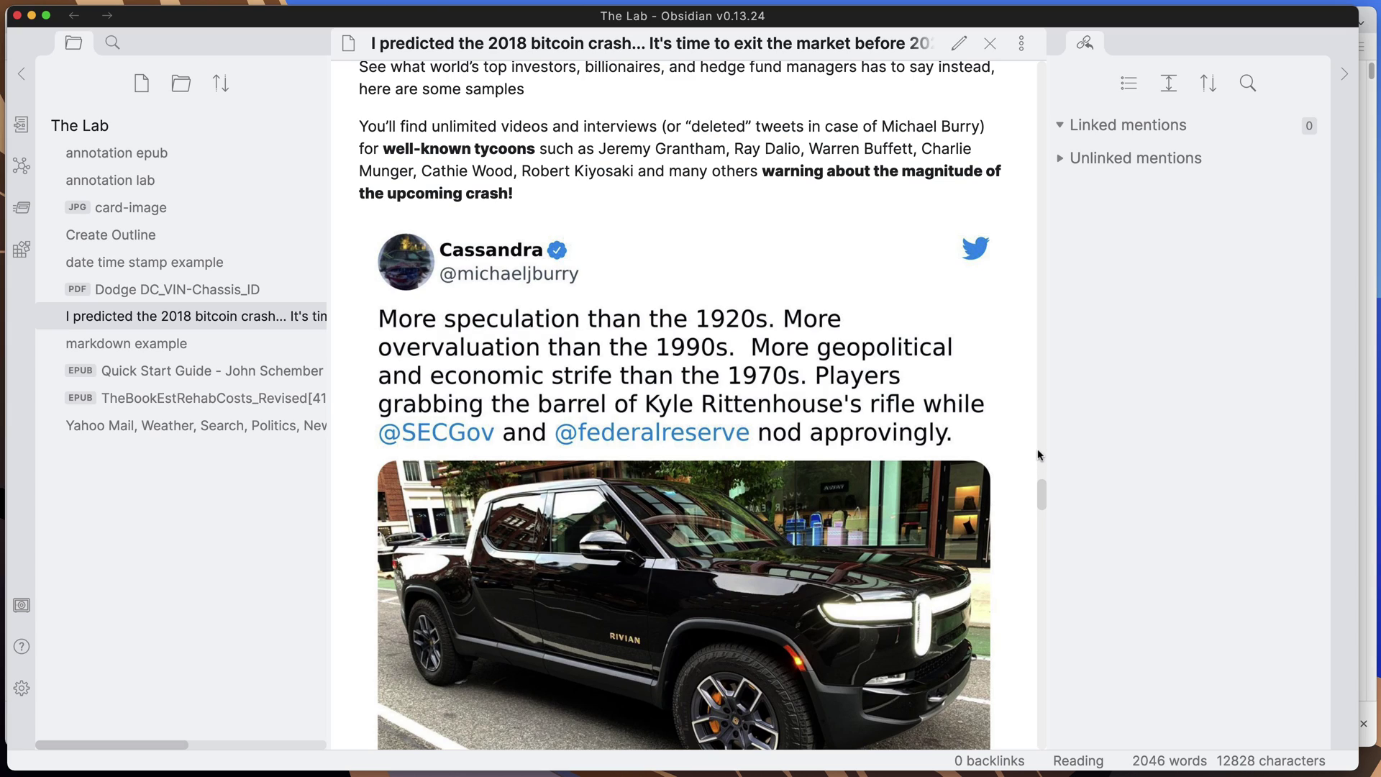